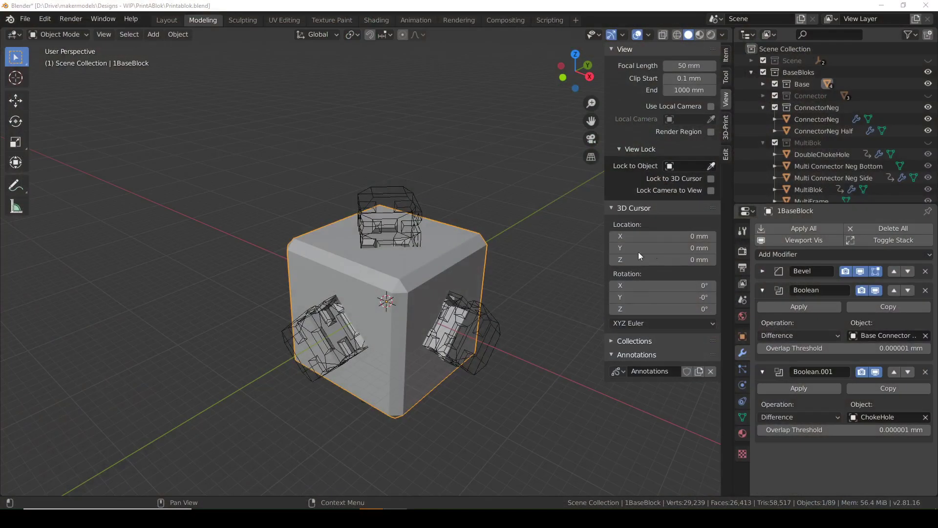
Step: Isolate Base Connector Neg in local view and zoom in on it in front orthographic view
middle_drag(403, 283, 445, 245)
key(KP_Divide)
key(KP_Divide)
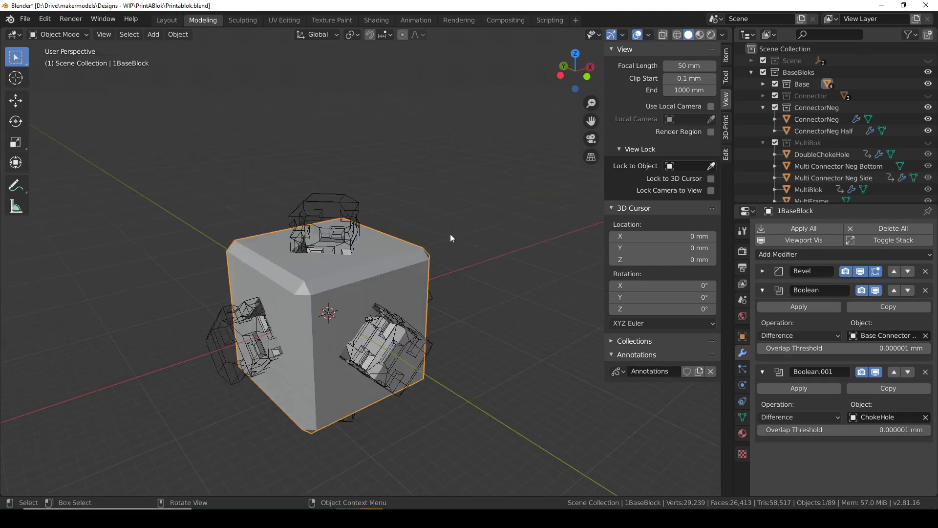
click(344, 221)
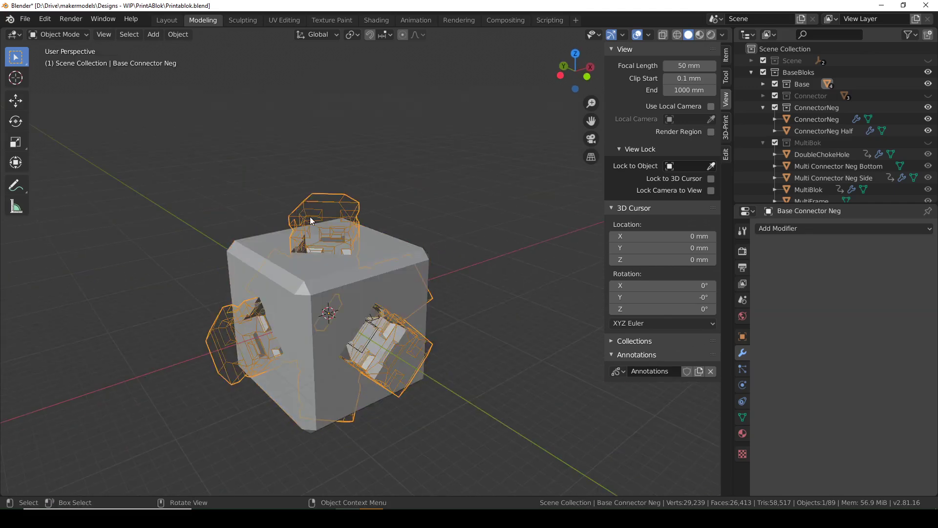
key(KP_Divide)
key(KP_1)
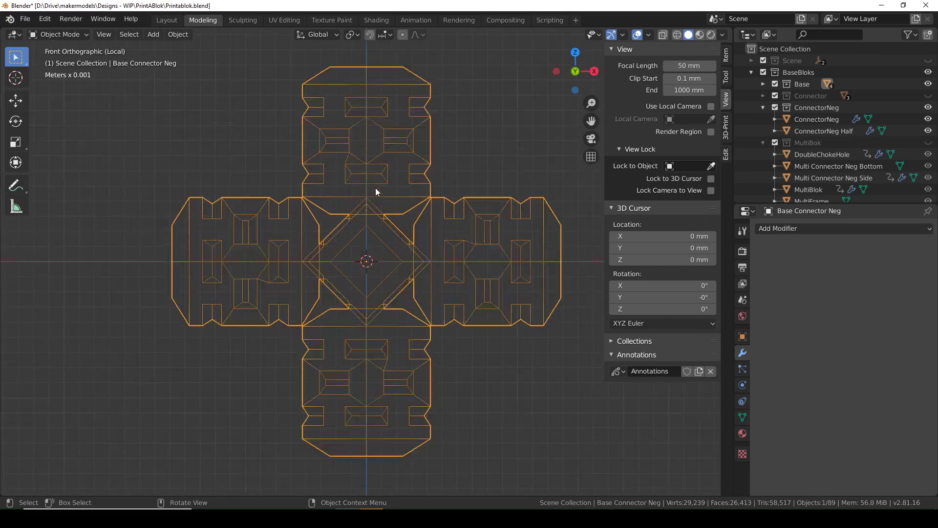
scroll(377, 191, up, 2)
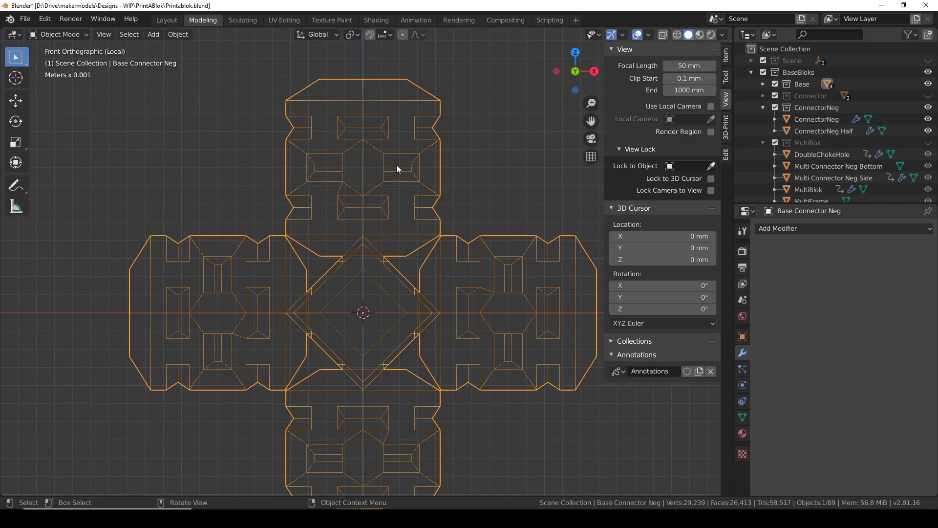
Step: Enter Edit Mode on the connector negative and zoom in on the two selected nib faces from the front
key(Tab)
scroll(397, 166, up, 4)
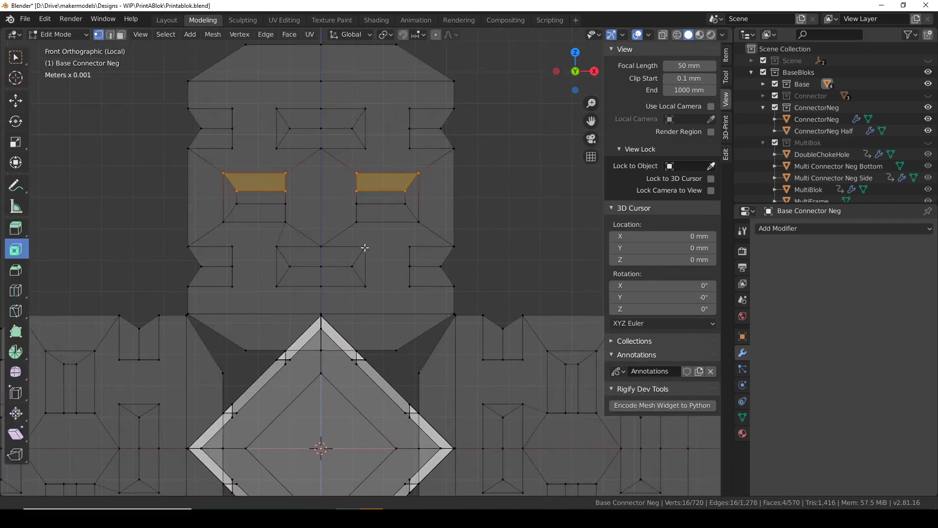
scroll(383, 244, up, 4)
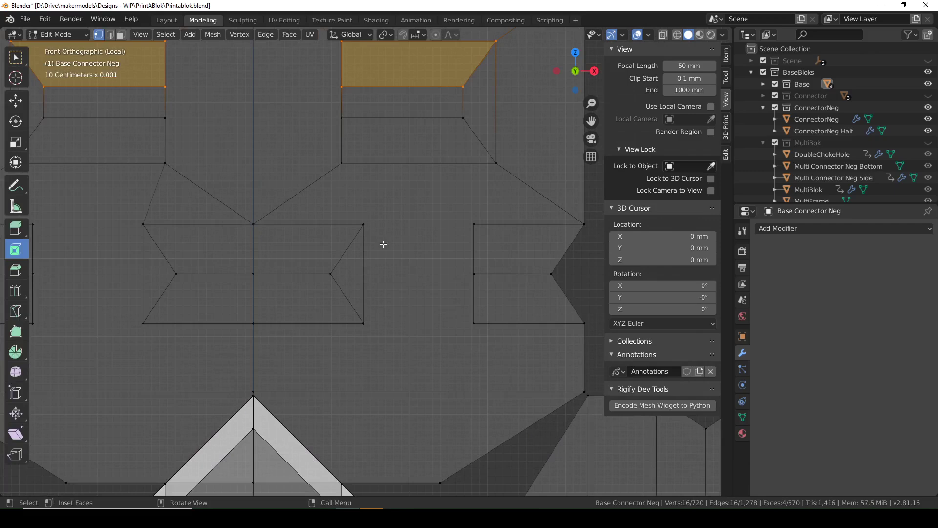
scroll(383, 244, down, 3)
scroll(377, 203, up, 4)
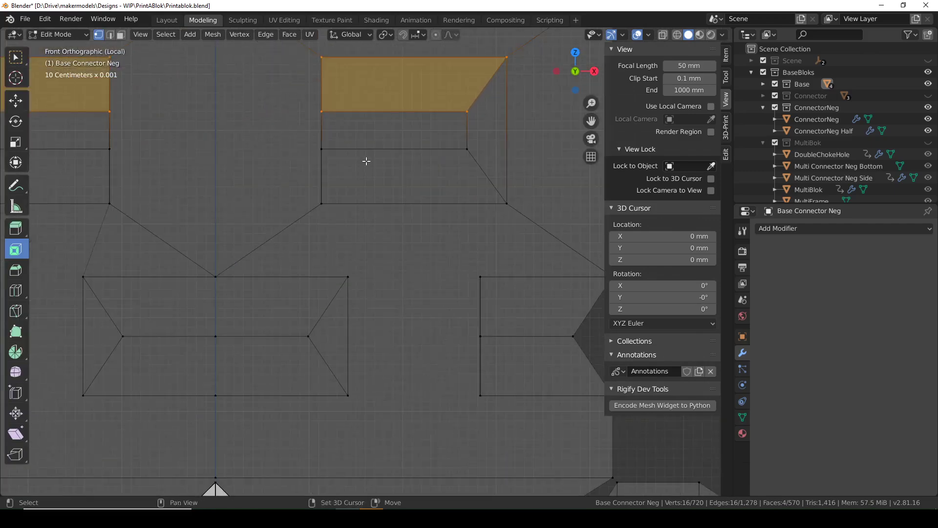
middle_drag(367, 161, 427, 235)
key(KP_1)
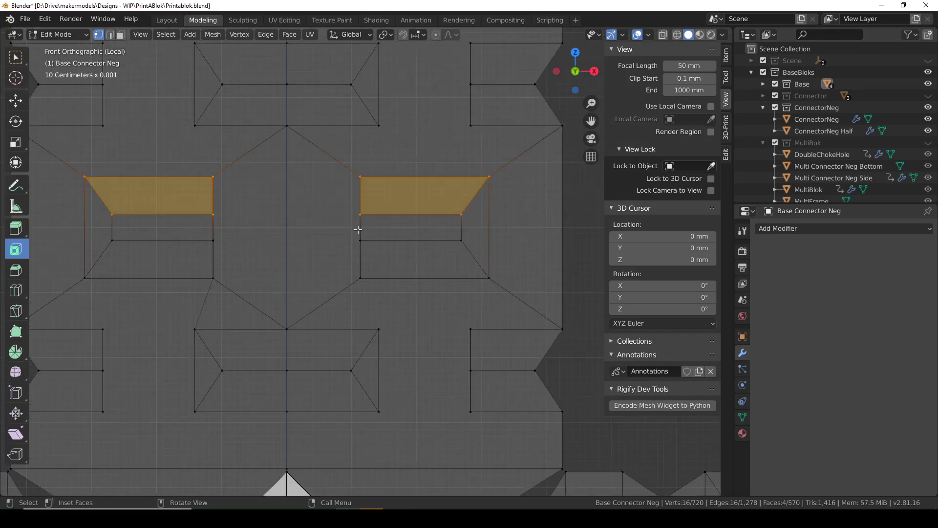
scroll(357, 229, up, 2)
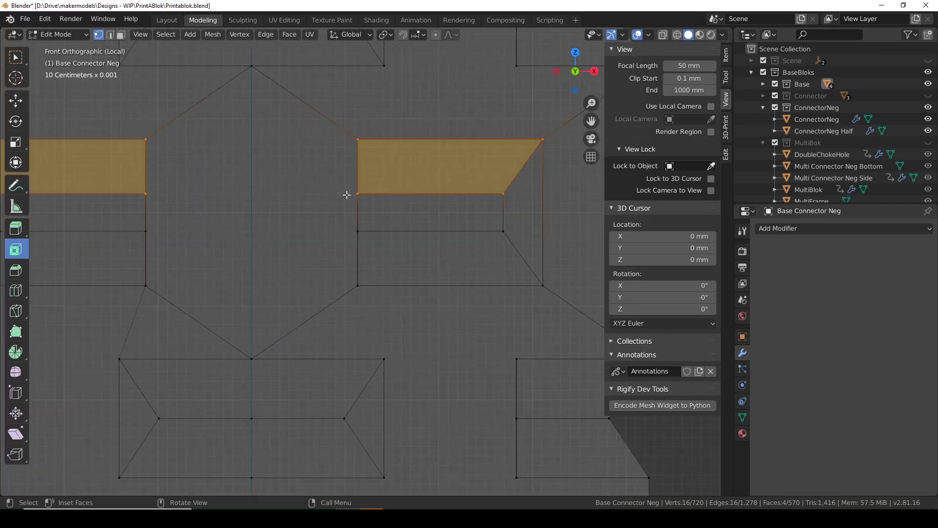
Step: Sketch a 0.4 angle note beside the nib face, then delete the Note layer and leave local view
mouse_move(352, 196)
mouse_down()
mouse_move(339, 208)
mouse_move(352, 228)
mouse_up()
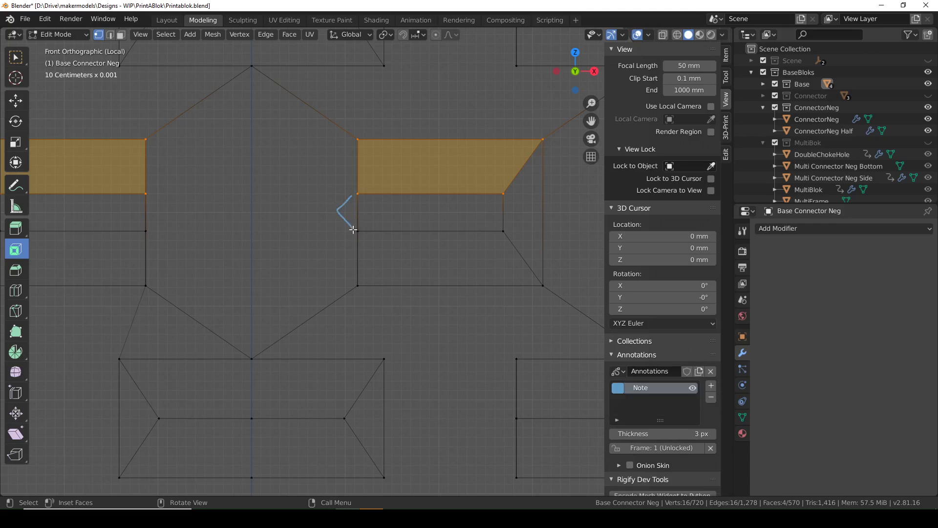
mouse_move(294, 204)
mouse_down()
mouse_move(323, 211)
mouse_move(319, 218)
mouse_up()
click(306, 214)
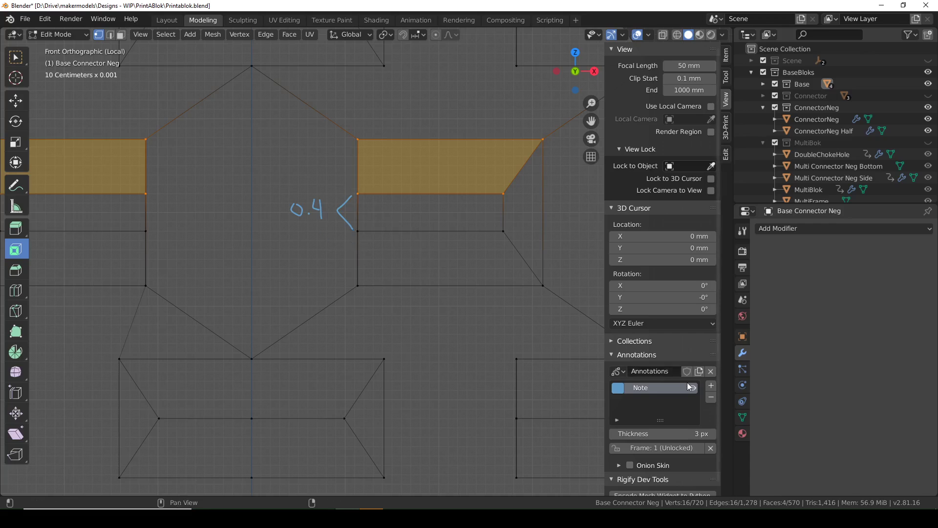
click(712, 398)
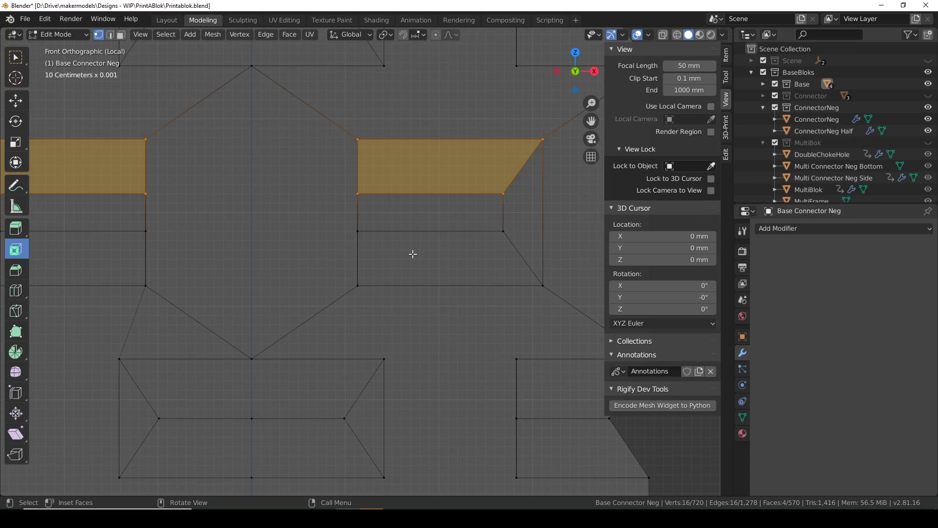
key(KP_Divide)
Step: View the whole base block from the front in wireframe shading
key(KP_1)
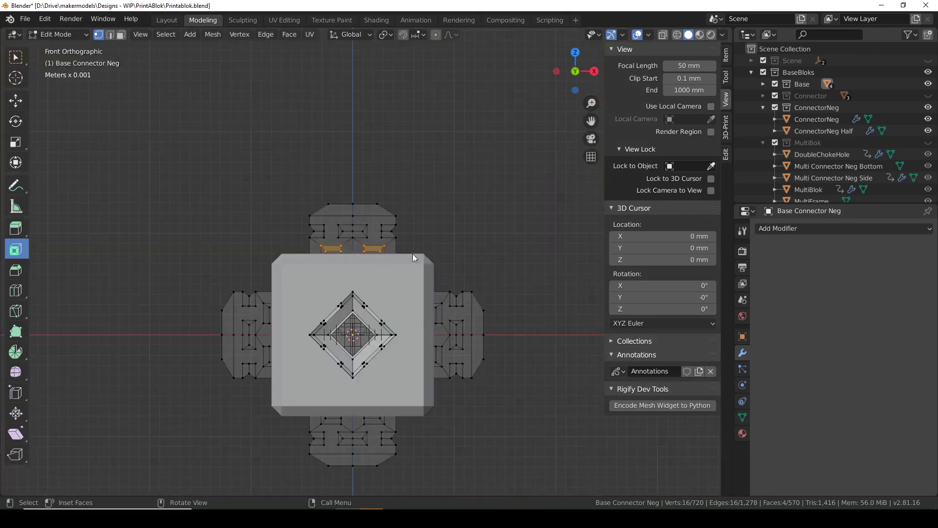
key(z)
click(337, 268)
scroll(395, 274, up, 6)
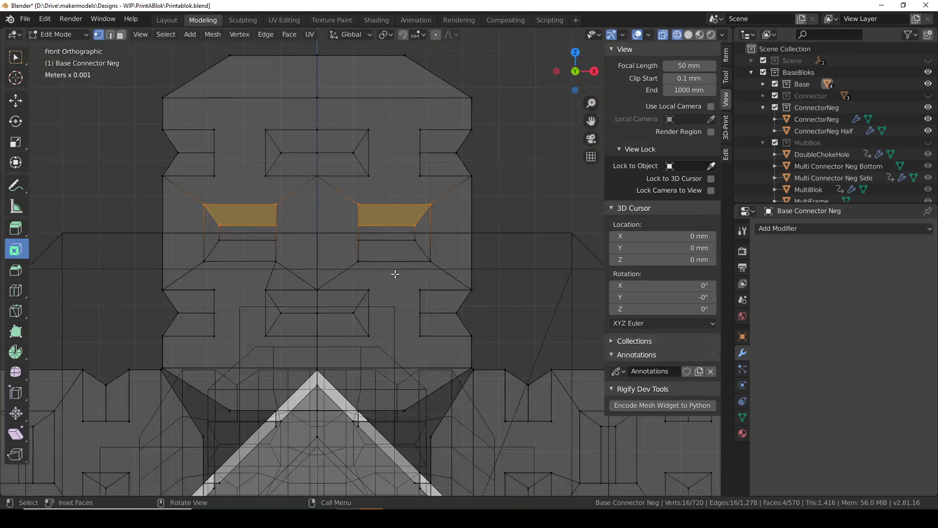
scroll(409, 230, up, 5)
scroll(415, 266, down, 5)
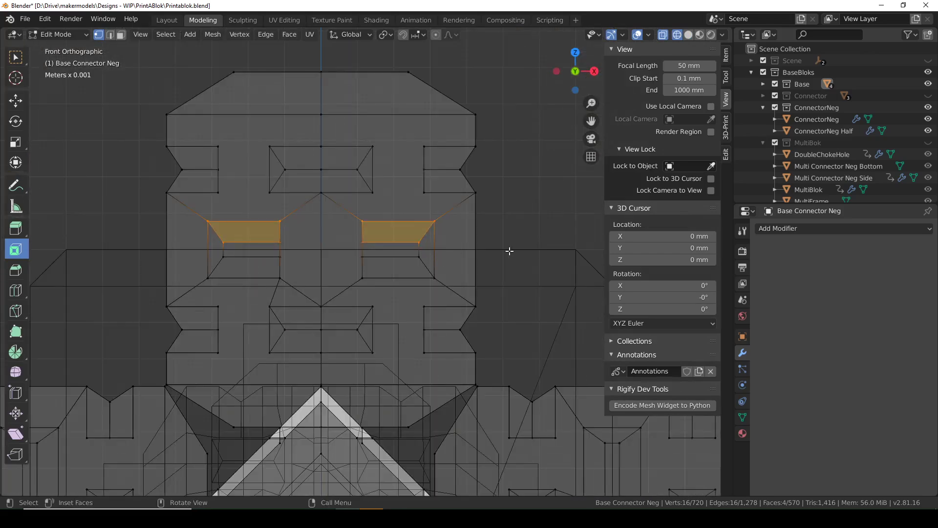
Step: Leave the connector negative and start editing the 1BaseBlock mesh, zoomed in
key(Tab)
click(508, 250)
key(Tab)
scroll(440, 259, up, 4)
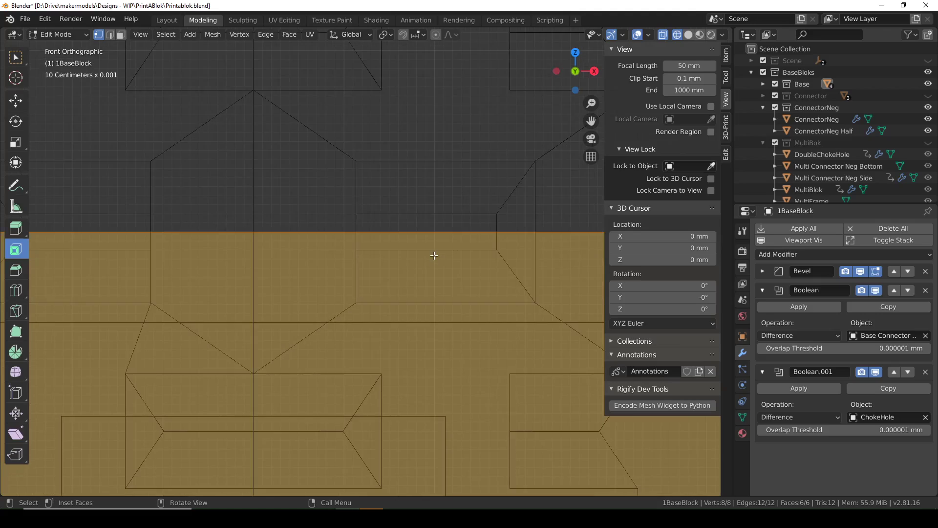
scroll(391, 227, up, 3)
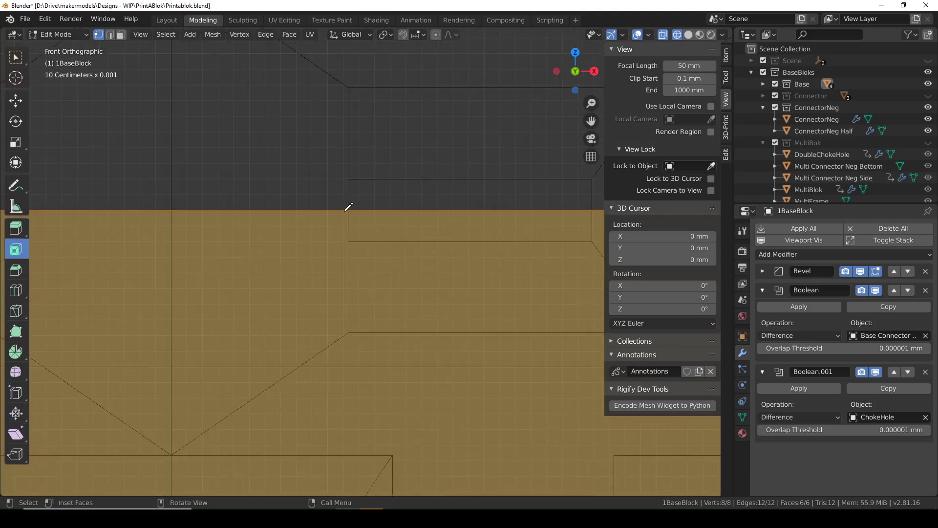
Step: Sketch a 0.2 angle note at the block's top edge, return to Object Mode, and delete the Note layer
mouse_move(344, 212)
mouse_down()
mouse_move(335, 226)
mouse_move(346, 237)
mouse_up()
drag(288, 223, 309, 224)
click(298, 232)
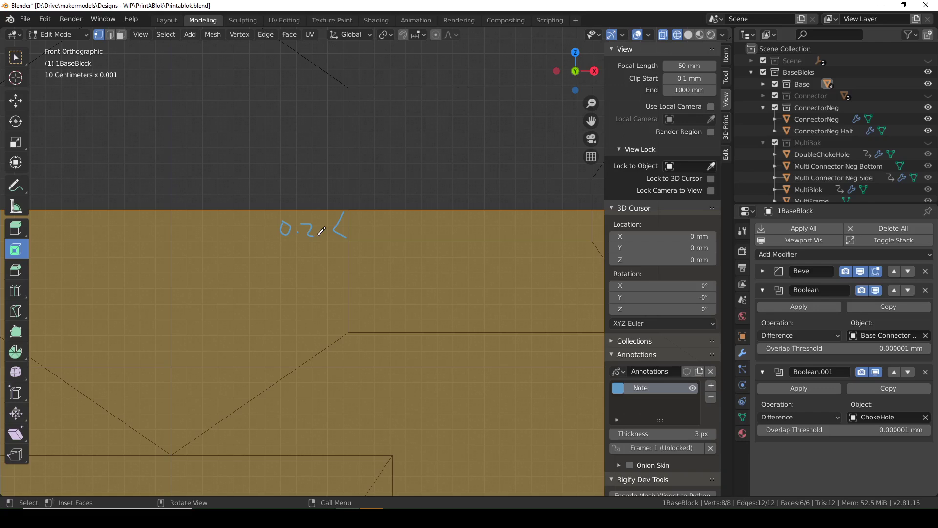
key(Tab)
scroll(342, 254, down, 3)
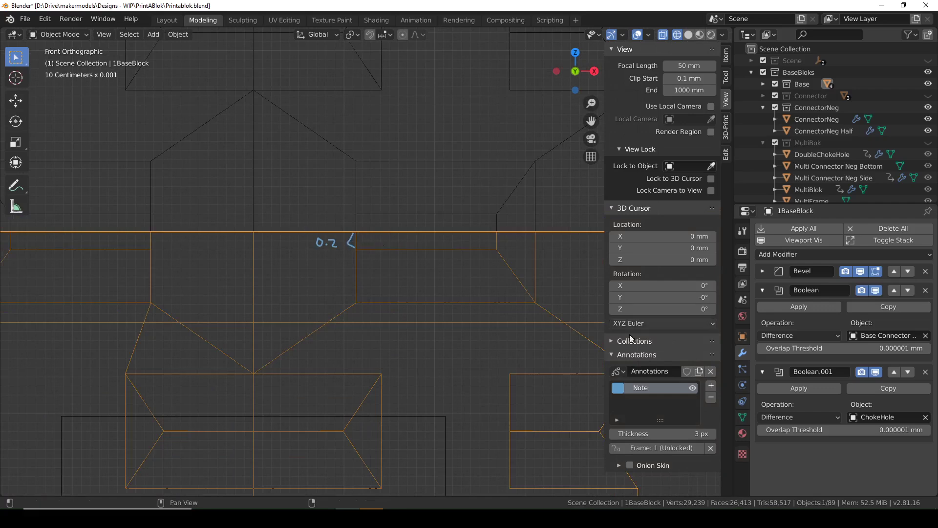
click(711, 398)
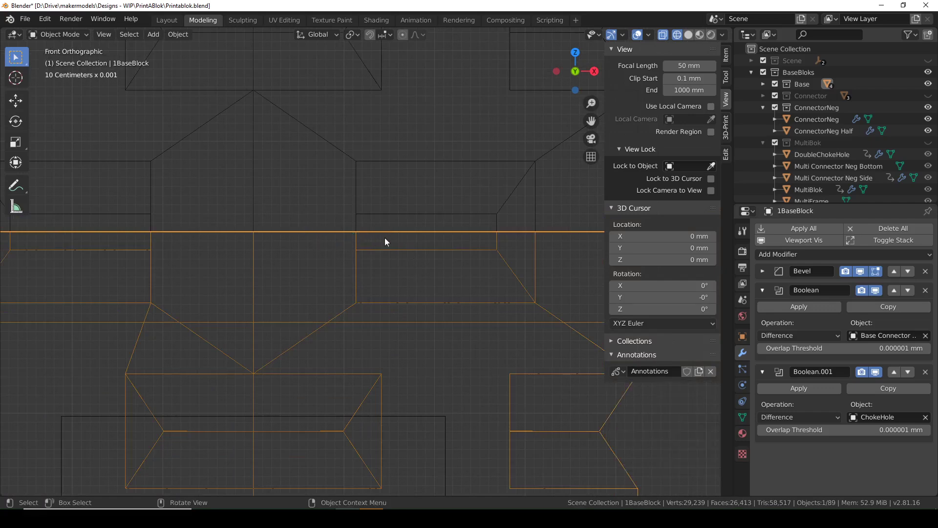
Step: Select only Base Connector Neg and isolate it in local view with wireframe shading
scroll(347, 269, down, 5)
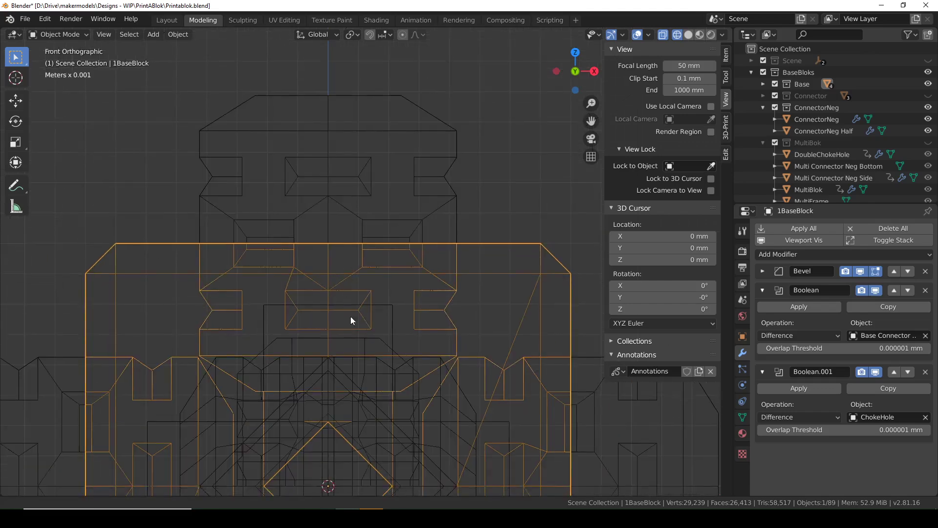
shift+scroll(351, 316, down, 2)
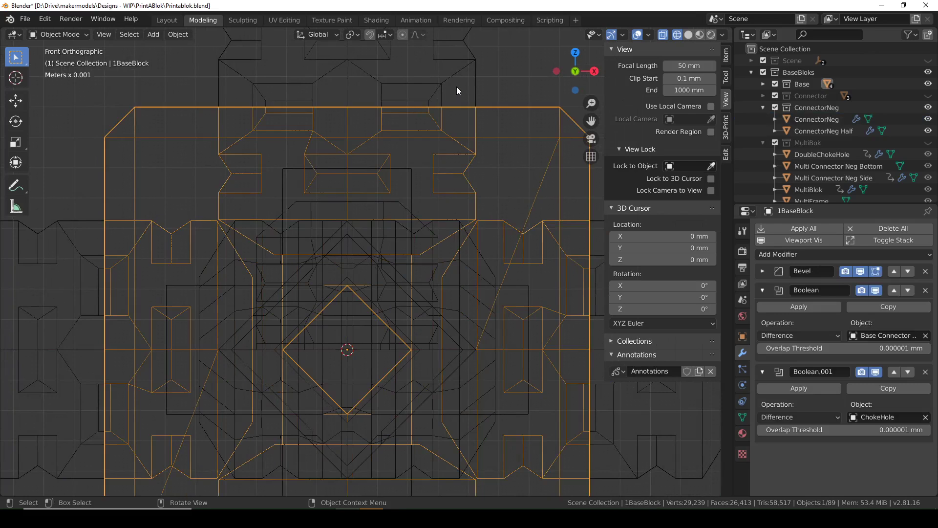
click(454, 87)
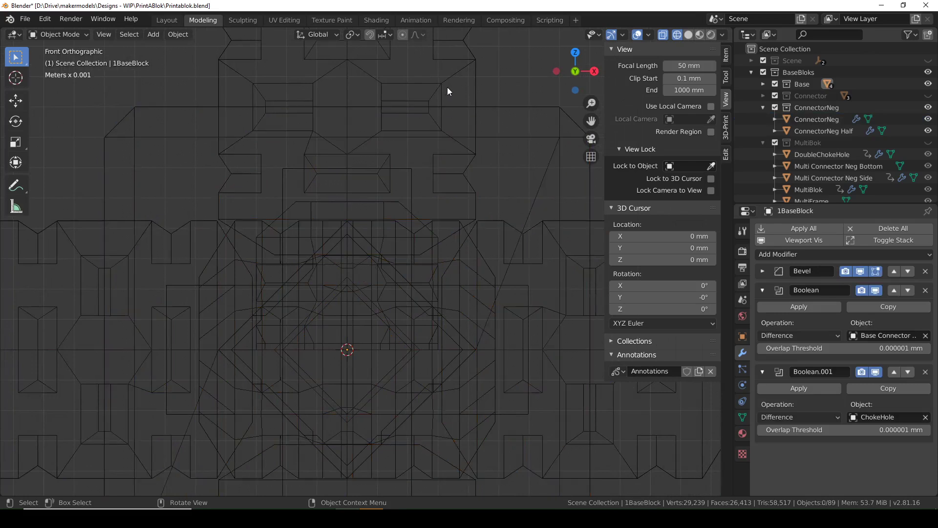
click(433, 101)
key(KP_Divide)
key(z)
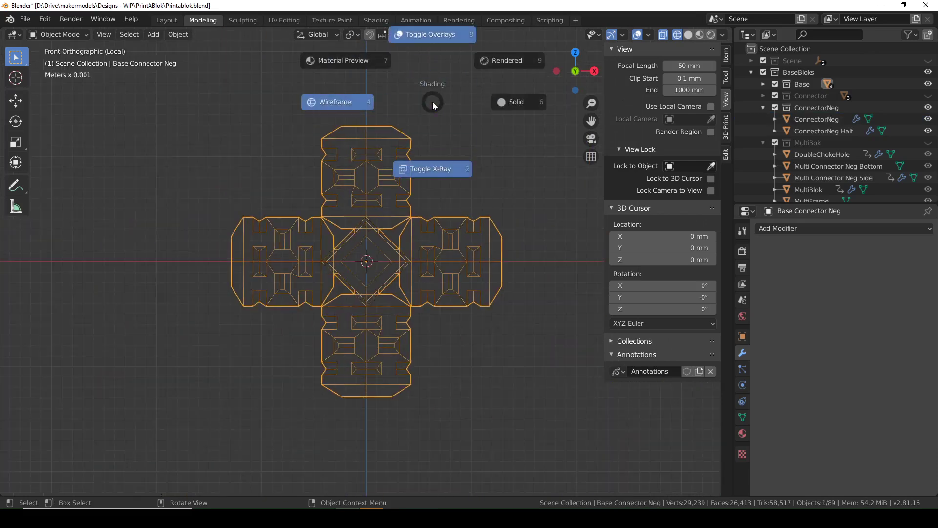
click(334, 110)
Step: Zoom and pan to bring the lower vertical nib slot into view
scroll(364, 291, up, 7)
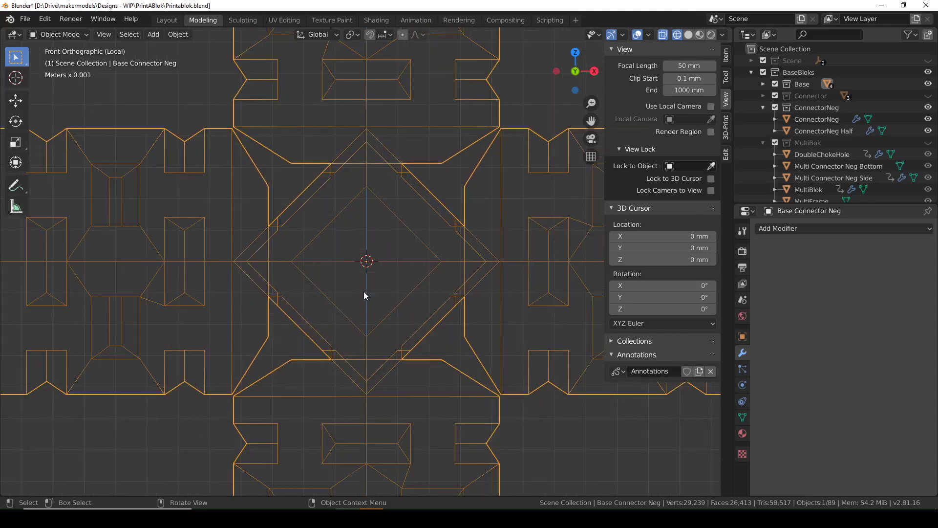
scroll(459, 312, down, 3)
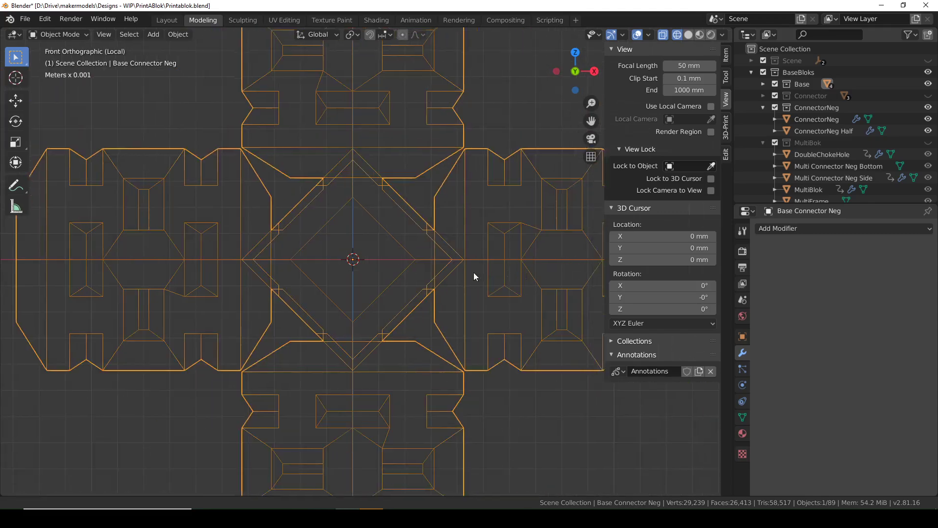
ctrl+scroll(473, 272, down, 4)
scroll(349, 287, up, 5)
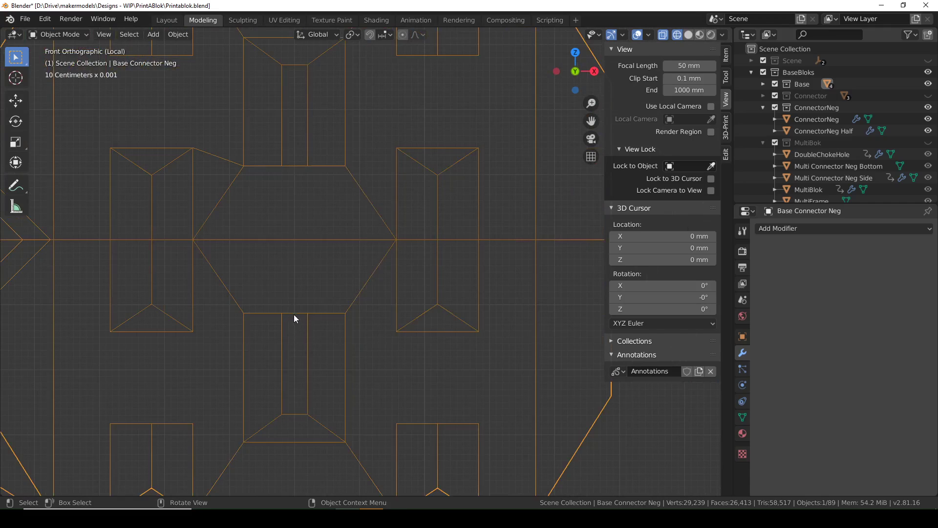
shift+middle_drag(301, 309, 336, 231)
scroll(366, 202, up, 5)
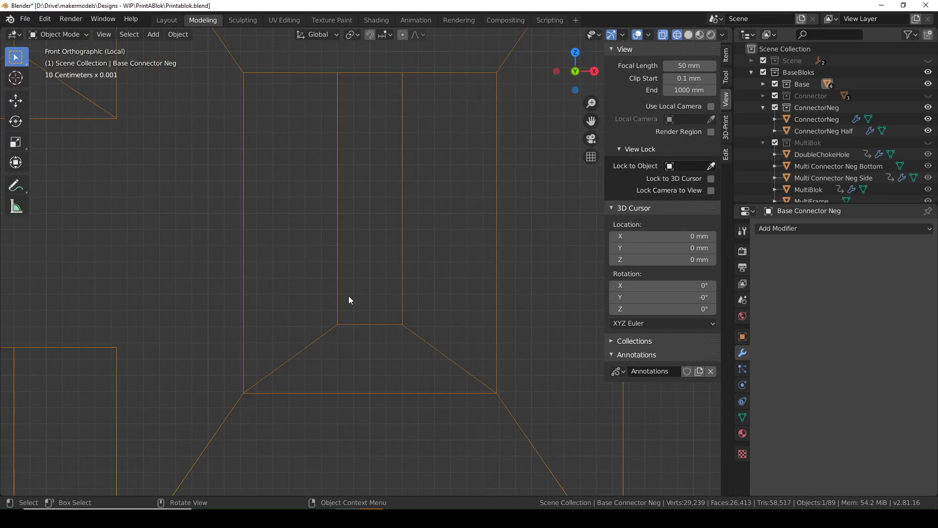
scroll(357, 209, down, 2)
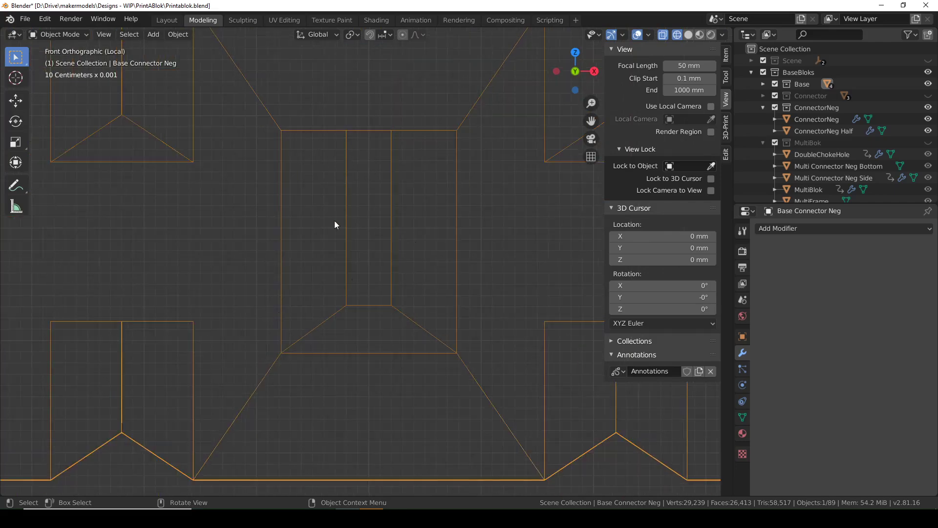
scroll(359, 238, down, 5)
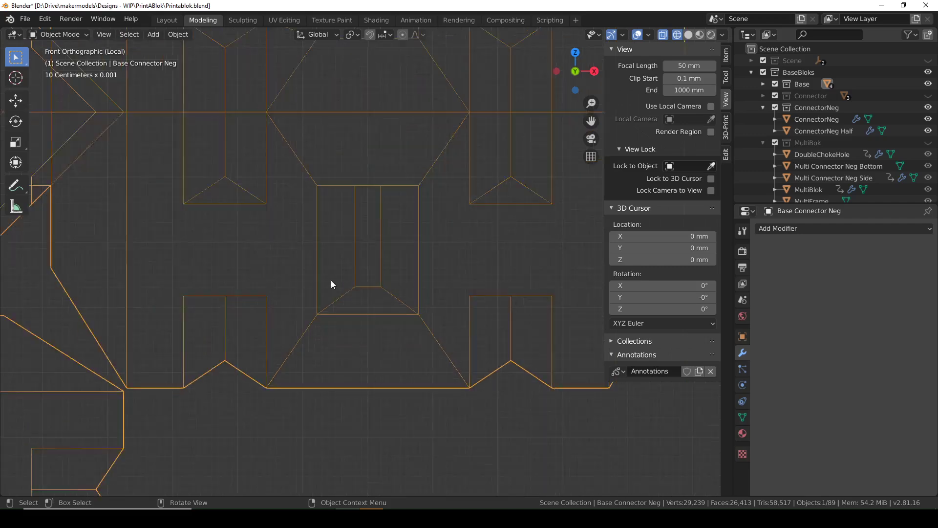
Step: In Edit Mode, box-select the two left-hand nib faces and move them 0.2 mm along X
key(Tab)
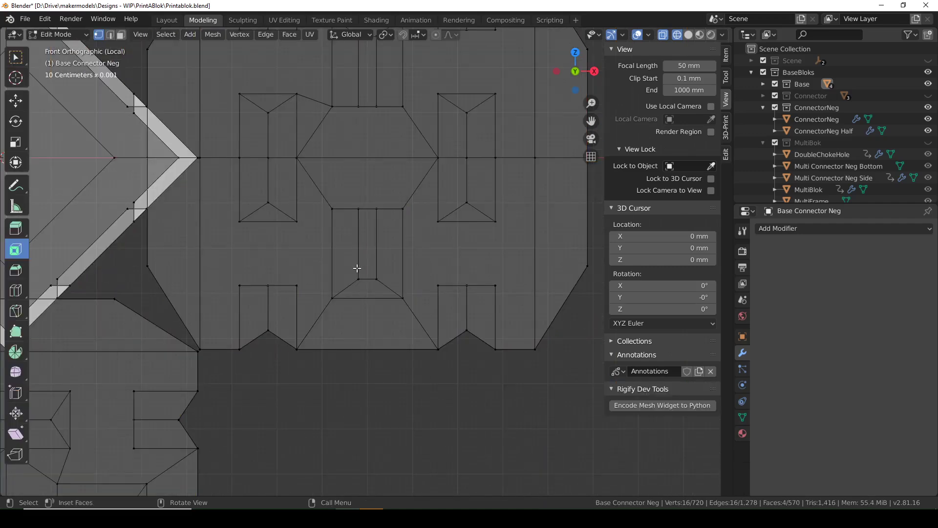
scroll(358, 264, down, 1)
key(b)
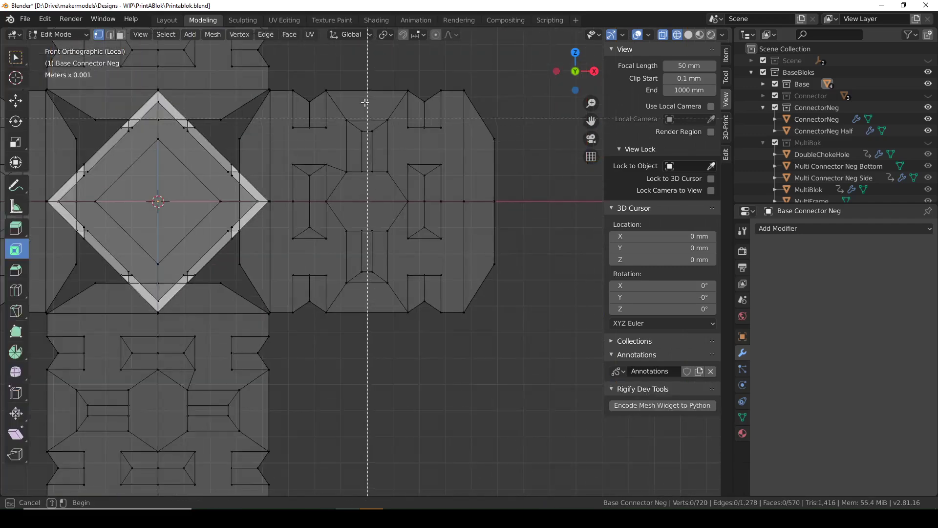
drag(366, 92, 336, 318)
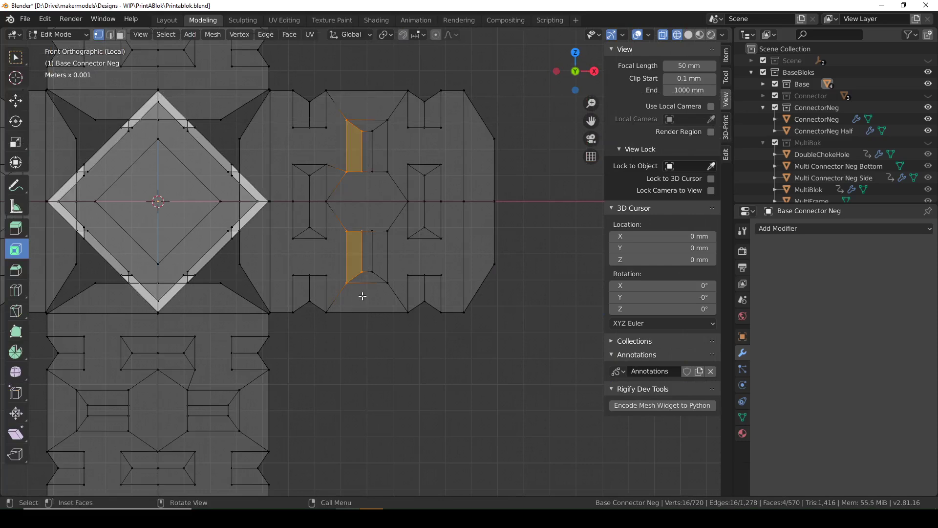
text(gx)
text(.2)
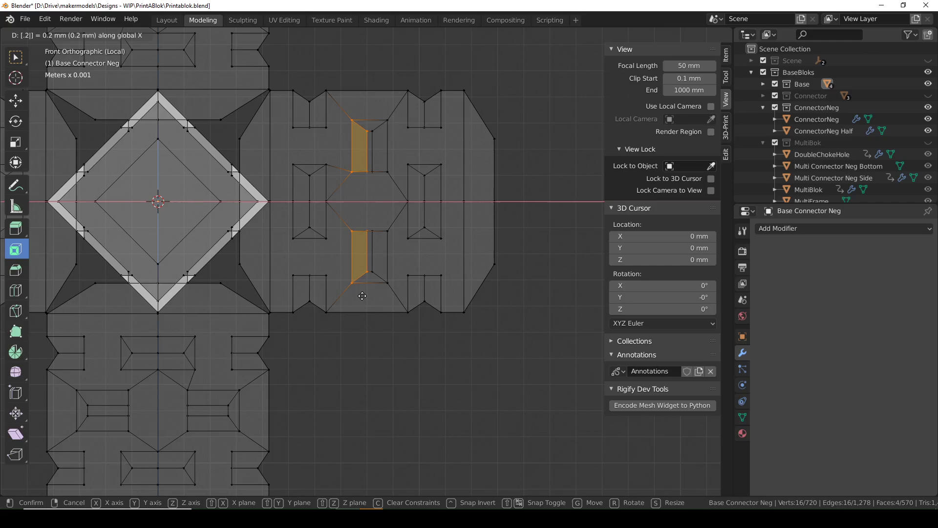
key(Return)
Step: Move the opposite nib faces 0.2 mm along X, then return to Object Mode
key(alt+a)
key(b)
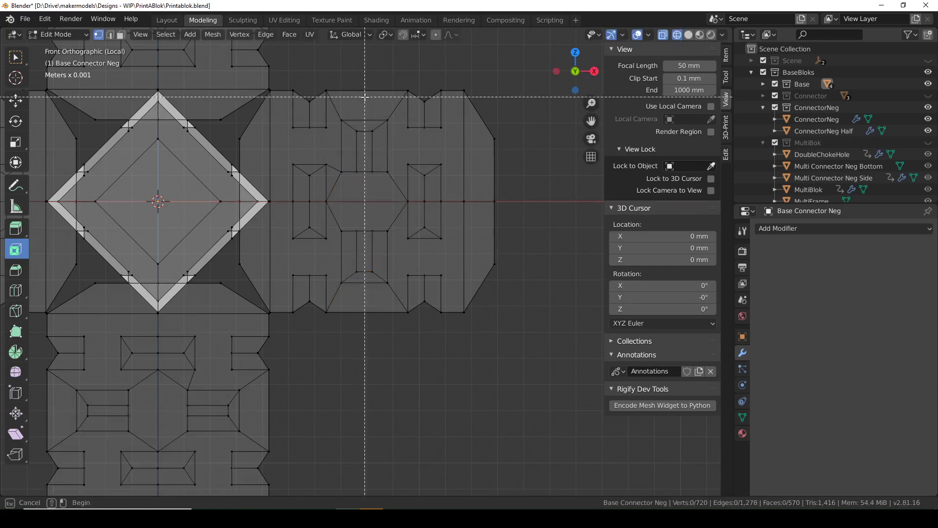
drag(364, 97, 397, 304)
text(gx.2)
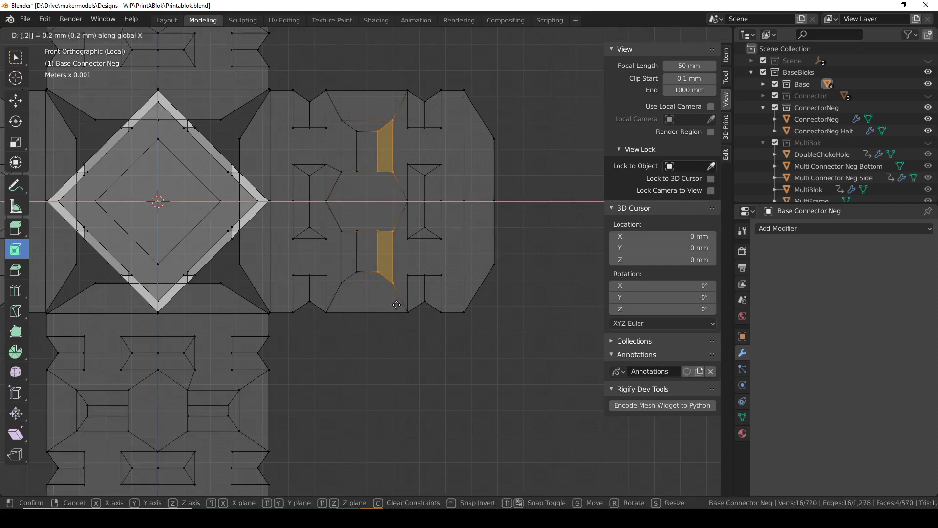
key(Return)
key(Tab)
scroll(397, 304, up, 5)
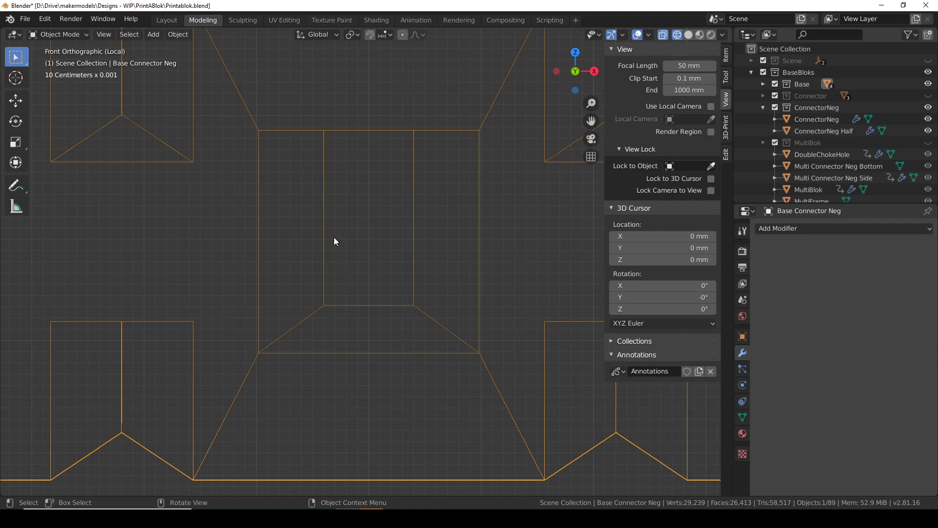
scroll(361, 173, down, 5)
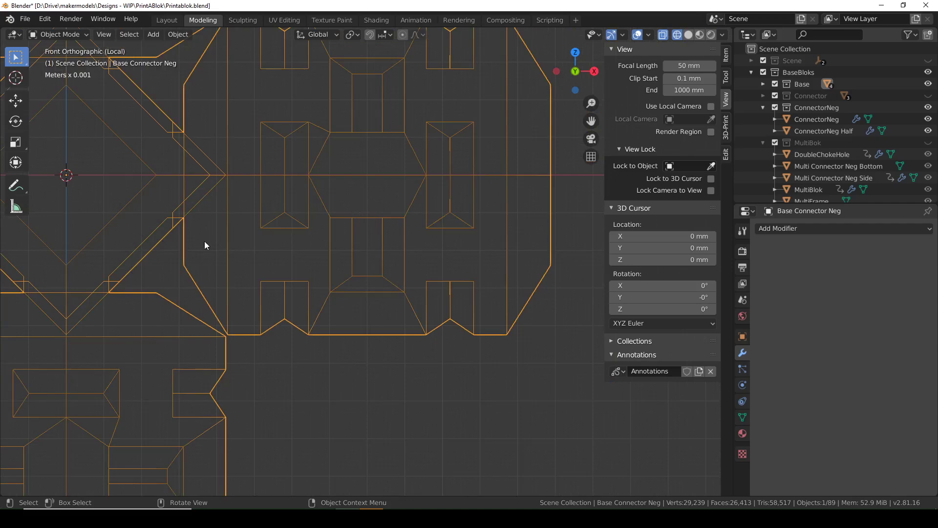
key(KP_Decimal)
shift+middle_drag(210, 195, 326, 274)
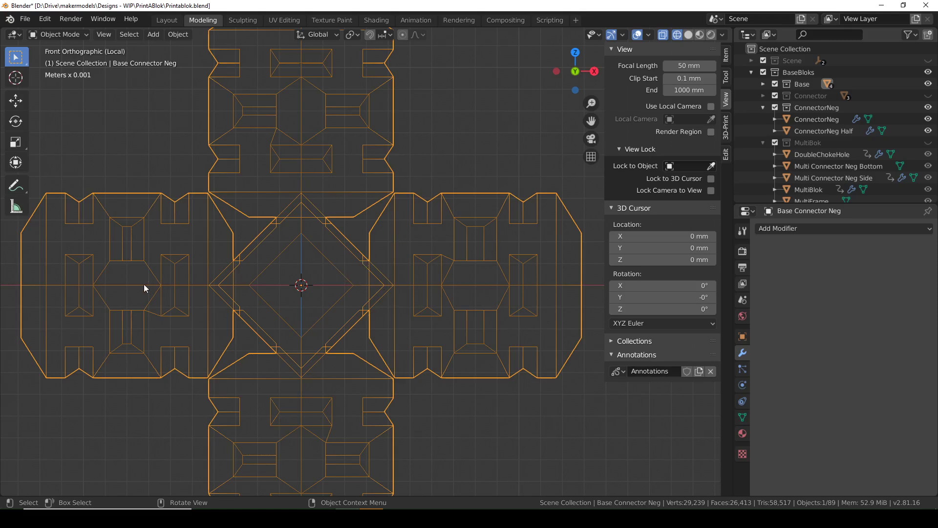
drag(127, 227, 138, 221)
mouse_move(346, 94)
mouse_down()
mouse_move(325, 152)
mouse_move(358, 97)
mouse_up()
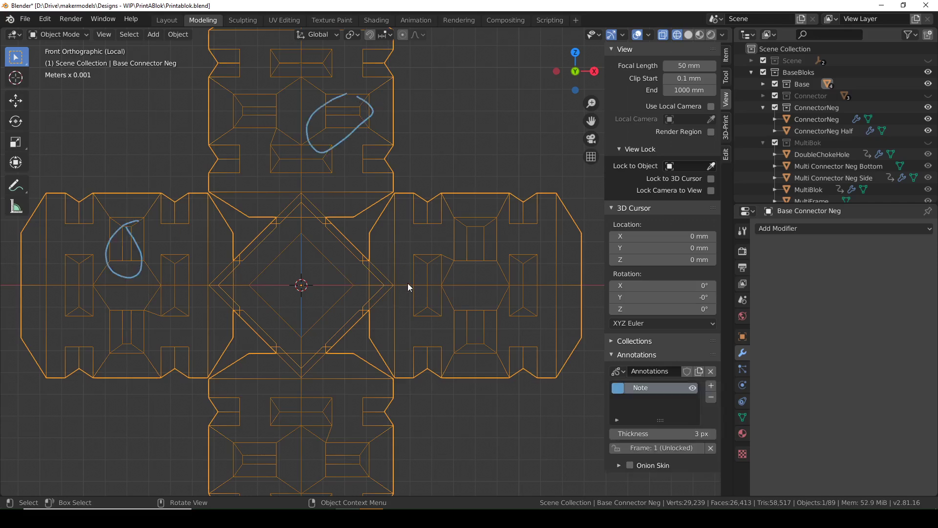
drag(324, 232, 366, 234)
mouse_move(349, 437)
mouse_down()
mouse_move(340, 470)
mouse_move(369, 450)
mouse_move(374, 428)
mouse_up()
scroll(373, 428, down, 2)
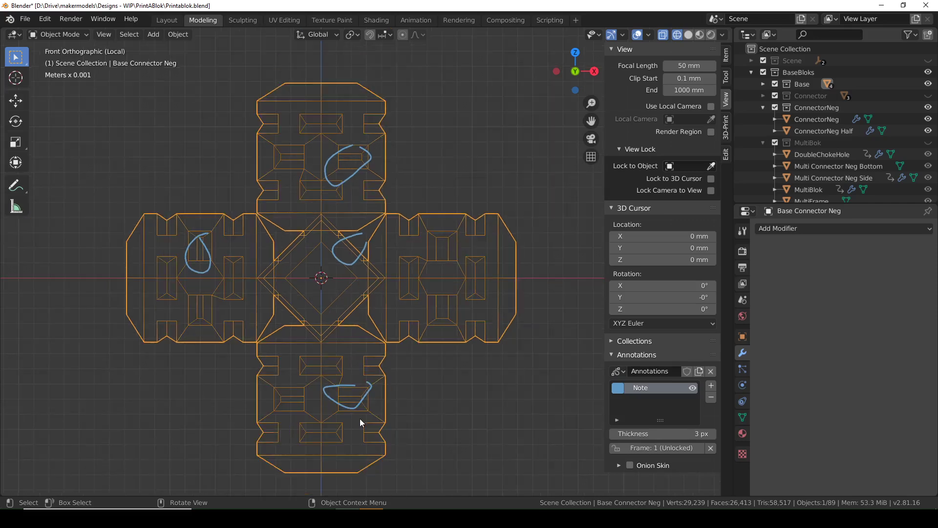
key(ctrl+z)
key(ctrl+z)
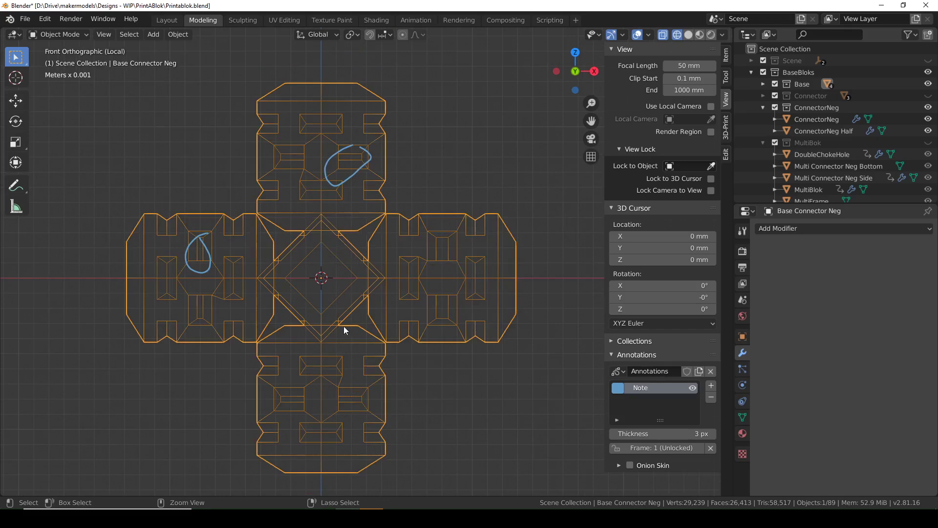
key(ctrl+z)
key(ctrl+z)
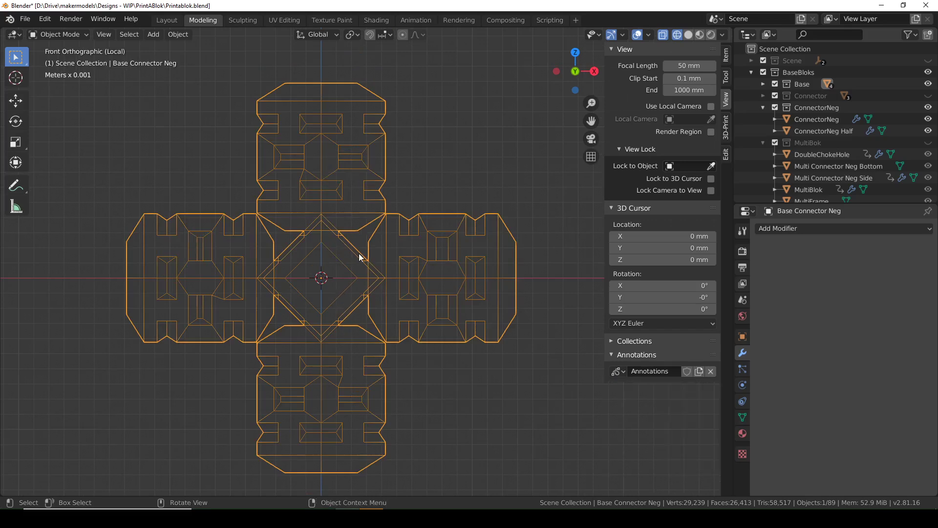
scroll(347, 268, up, 3)
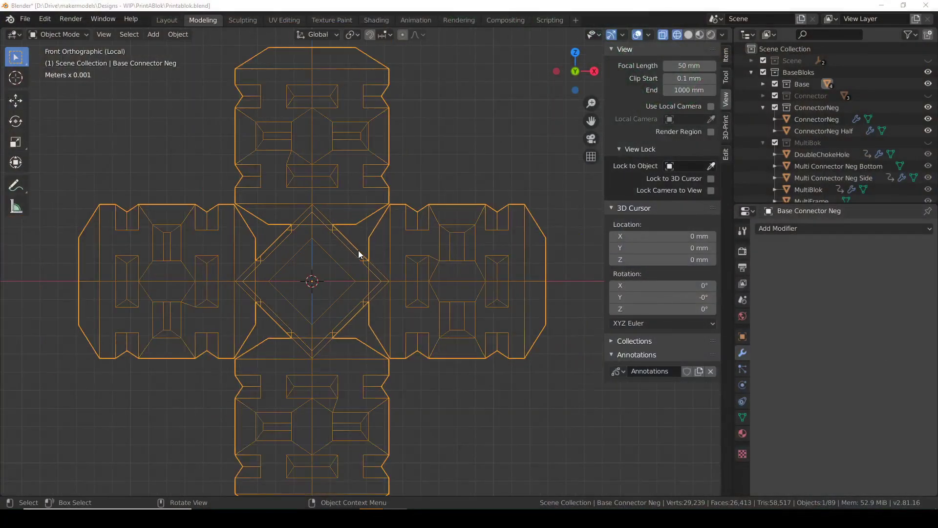
middle_drag(359, 250, 391, 267)
scroll(324, 282, up, 8)
shift+middle_drag(322, 264, 397, 280)
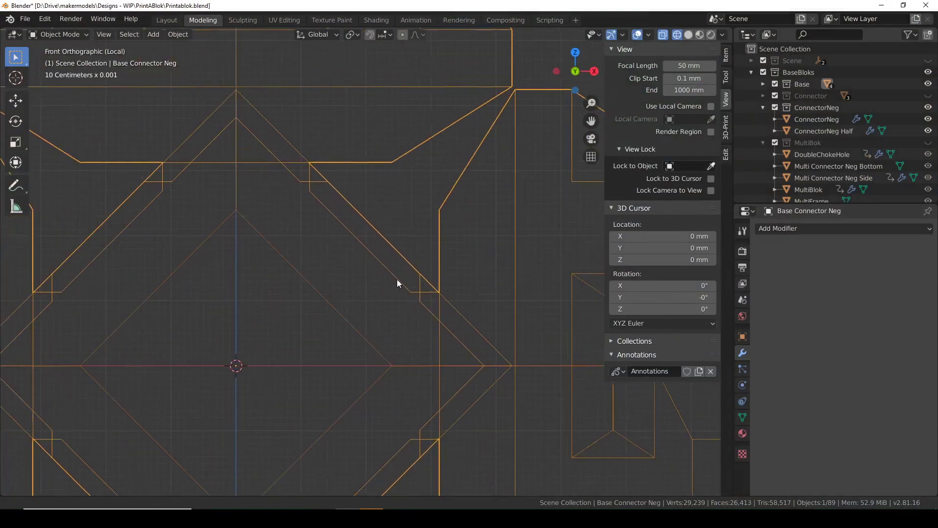
key(c)
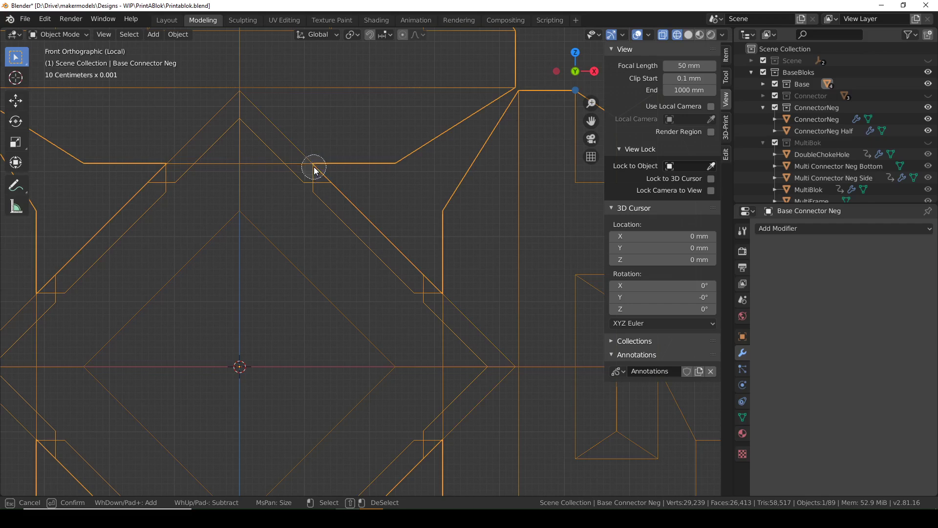
key(Escape)
mouse_move(315, 171)
mouse_down()
mouse_move(403, 288)
mouse_move(441, 294)
mouse_move(401, 299)
mouse_move(462, 278)
mouse_move(397, 293)
mouse_move(469, 285)
mouse_move(391, 282)
mouse_move(443, 270)
mouse_up()
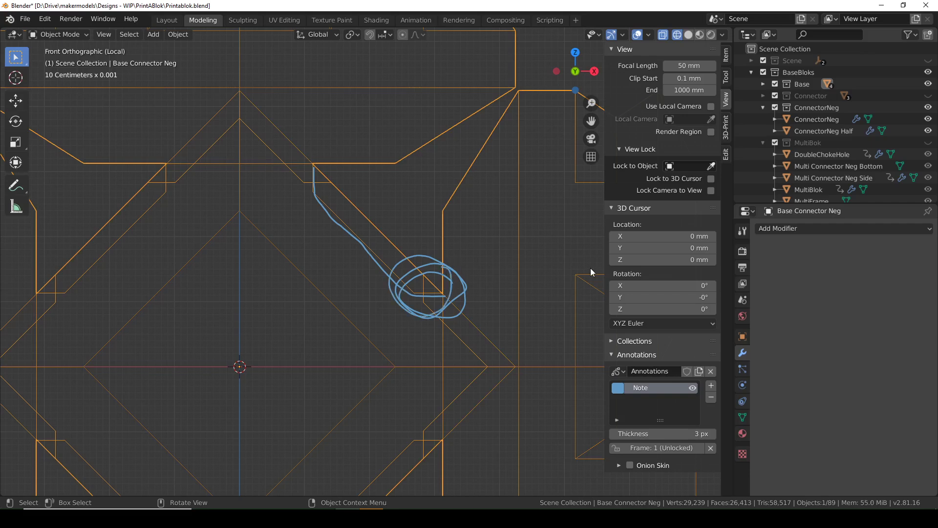
click(711, 397)
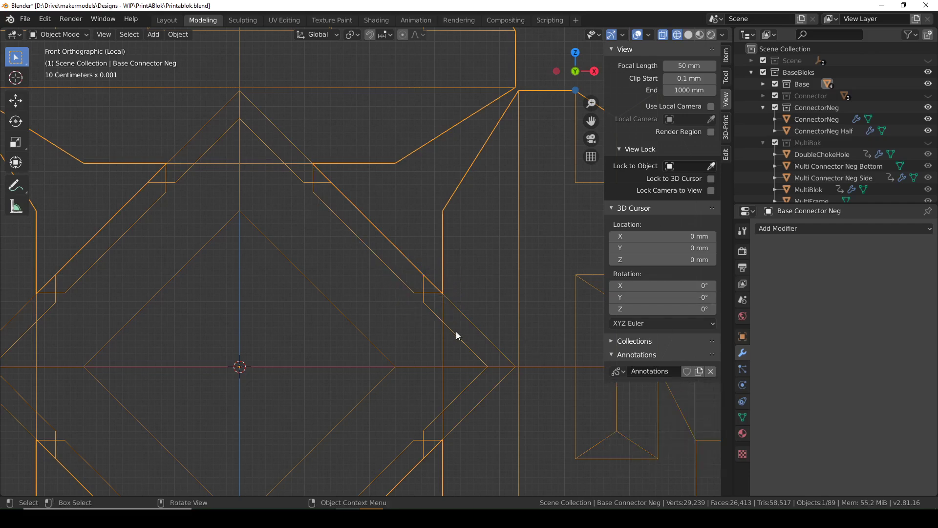
drag(513, 366, 447, 291)
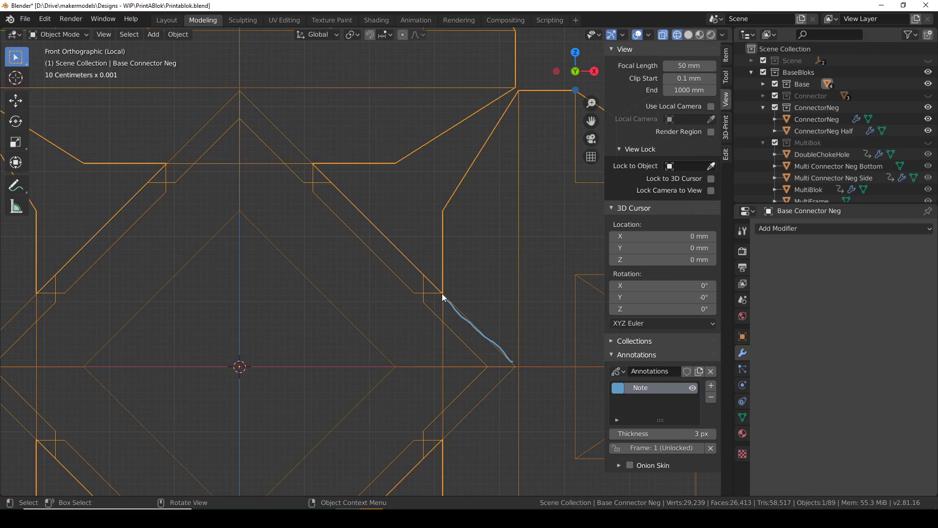
drag(443, 293, 1, 281)
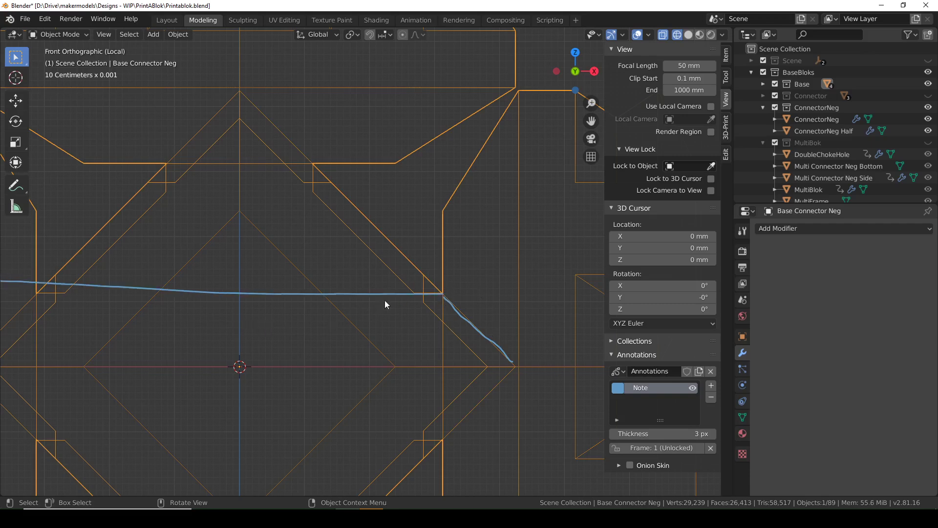
drag(419, 326, 448, 298)
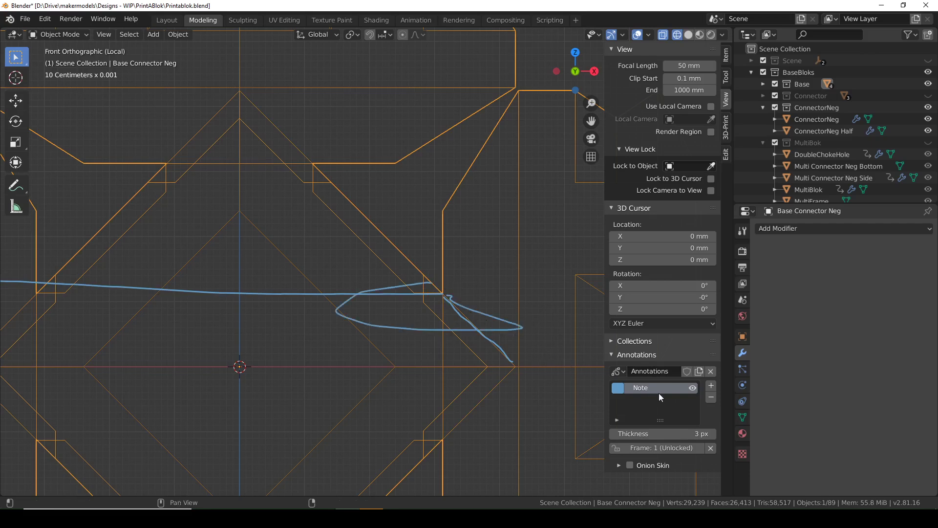
click(712, 397)
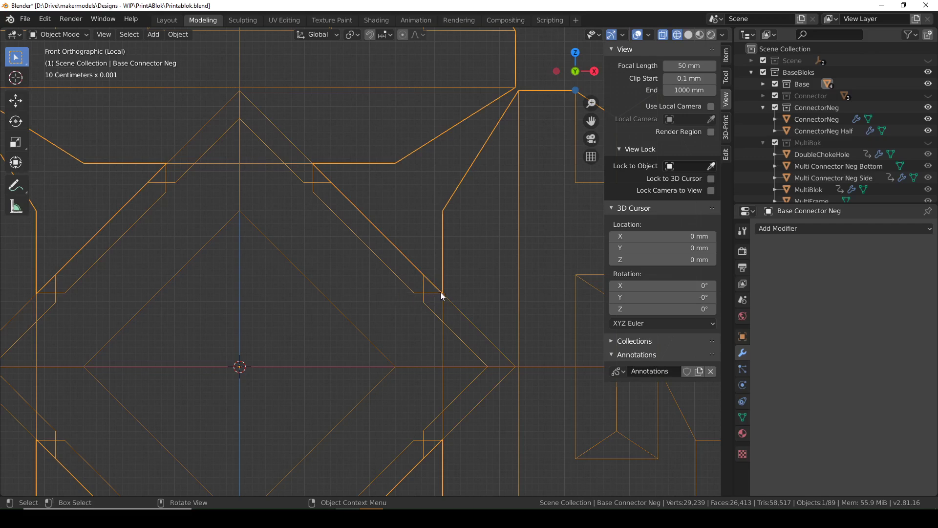
mouse_move(411, 301)
mouse_down()
mouse_move(440, 294)
mouse_move(407, 292)
mouse_move(362, 232)
mouse_move(391, 235)
mouse_move(382, 265)
mouse_up()
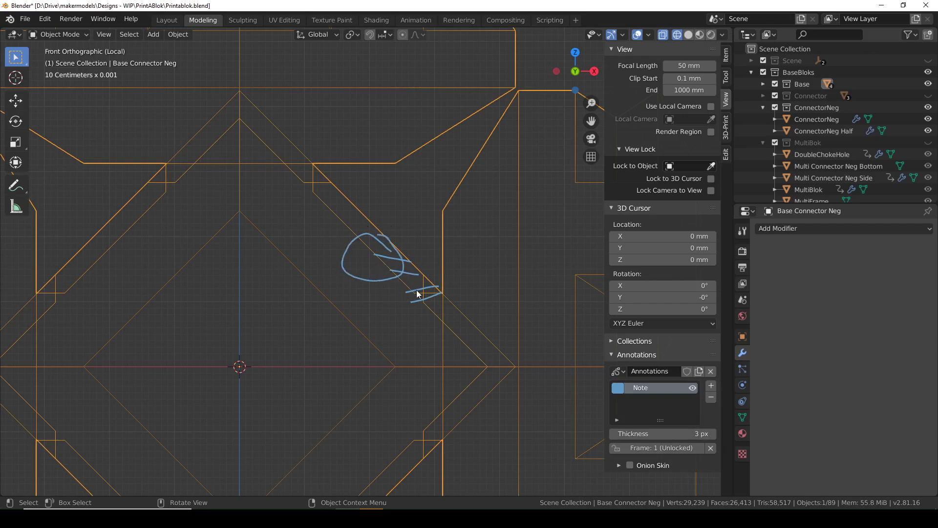
drag(419, 289, 319, 199)
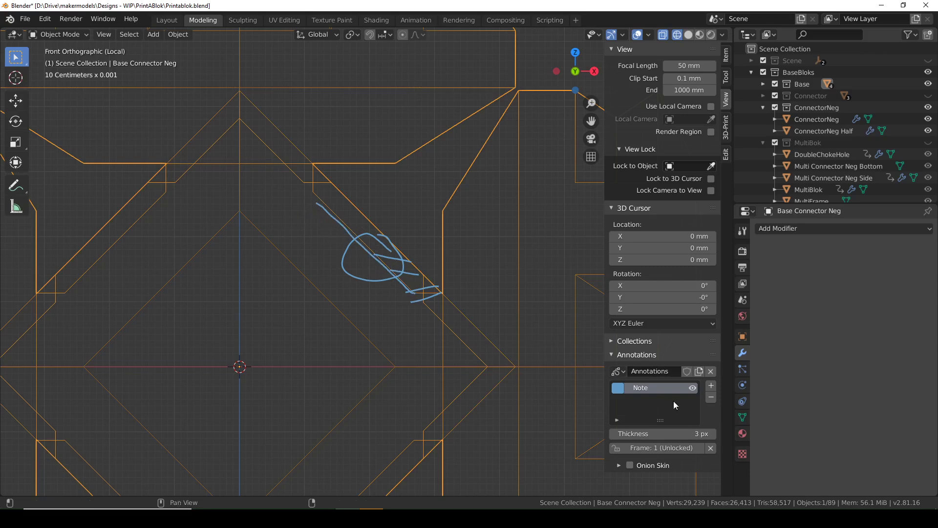
click(711, 397)
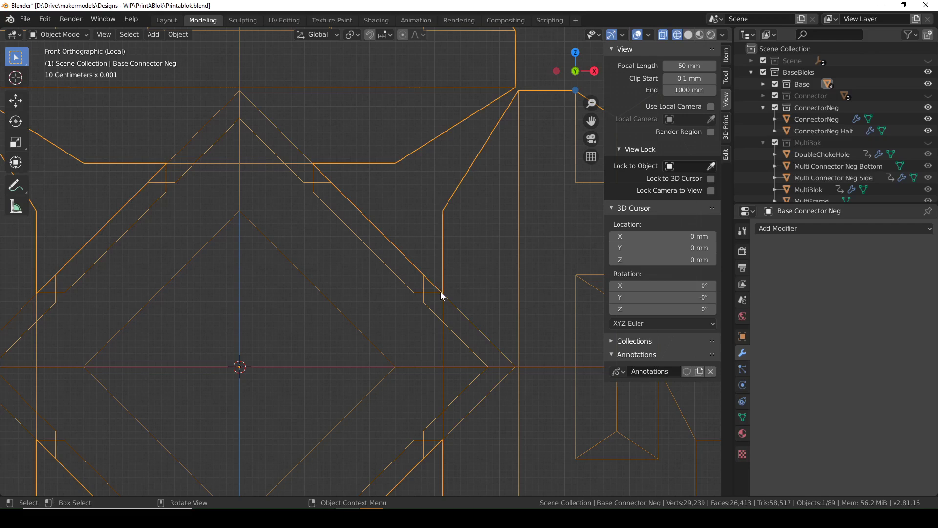
Step: Annotate the right, left, and lower nib corners of the central diamond with short strokes
mouse_move(442, 294)
mouse_down()
mouse_move(416, 294)
mouse_move(403, 283)
mouse_move(398, 301)
mouse_up()
drag(40, 292, 66, 292)
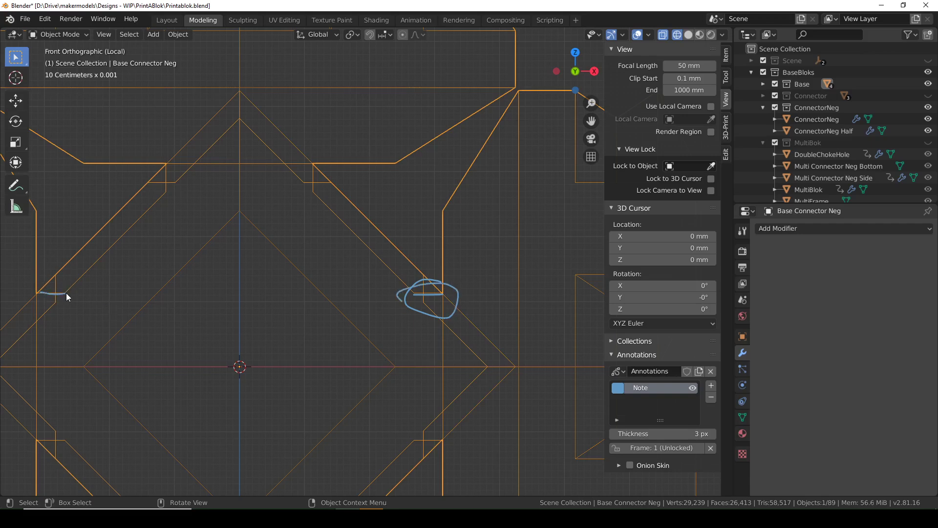
scroll(284, 322, down, 2)
shift+middle_drag(285, 327, 369, 282)
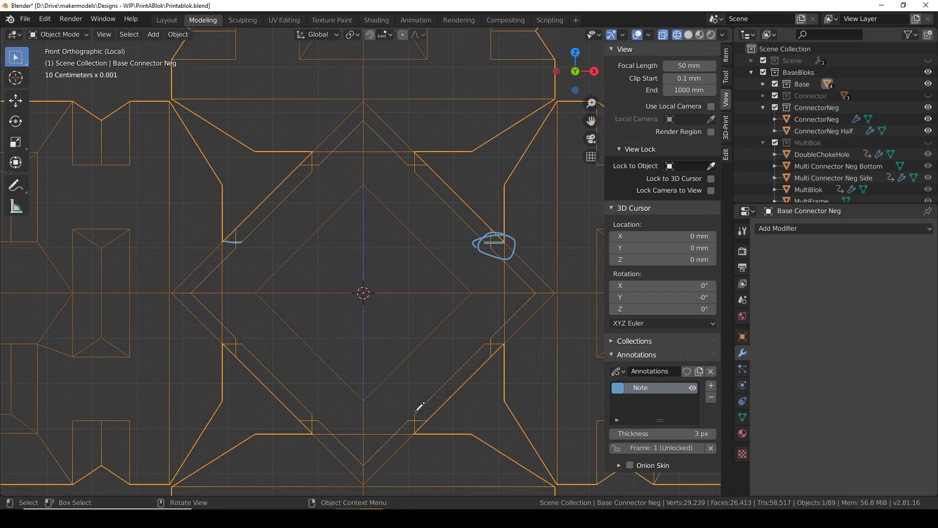
drag(416, 412, 414, 438)
drag(310, 412, 315, 443)
Step: Mark the upper nib corners, circle the left and right overhangs, and trace the diagonal edge
drag(506, 344, 485, 345)
drag(418, 178, 415, 141)
drag(316, 147, 310, 169)
mouse_move(509, 227)
mouse_down()
mouse_move(453, 232)
mouse_move(531, 242)
mouse_up()
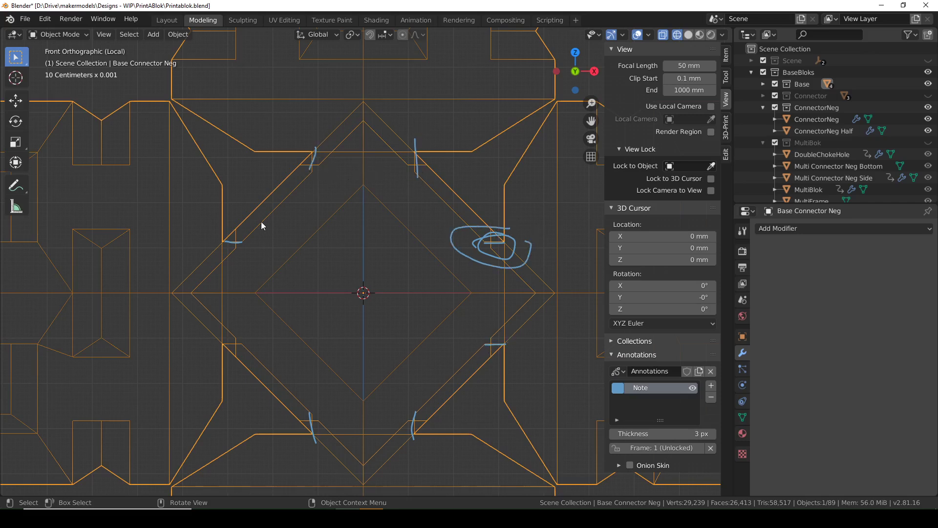
mouse_move(262, 225)
mouse_down()
mouse_move(208, 221)
mouse_move(290, 237)
mouse_move(230, 244)
mouse_up()
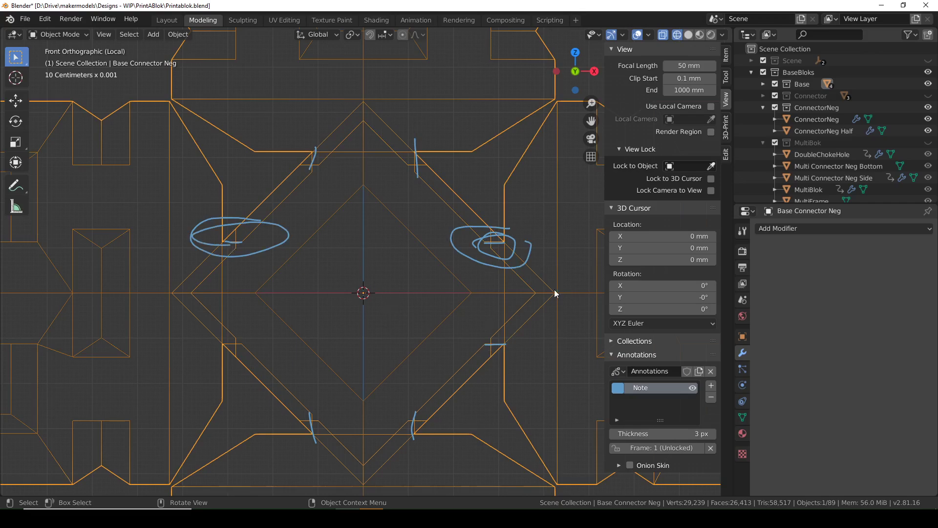
mouse_move(548, 276)
mouse_down()
mouse_move(507, 244)
mouse_move(481, 243)
mouse_move(419, 175)
mouse_up()
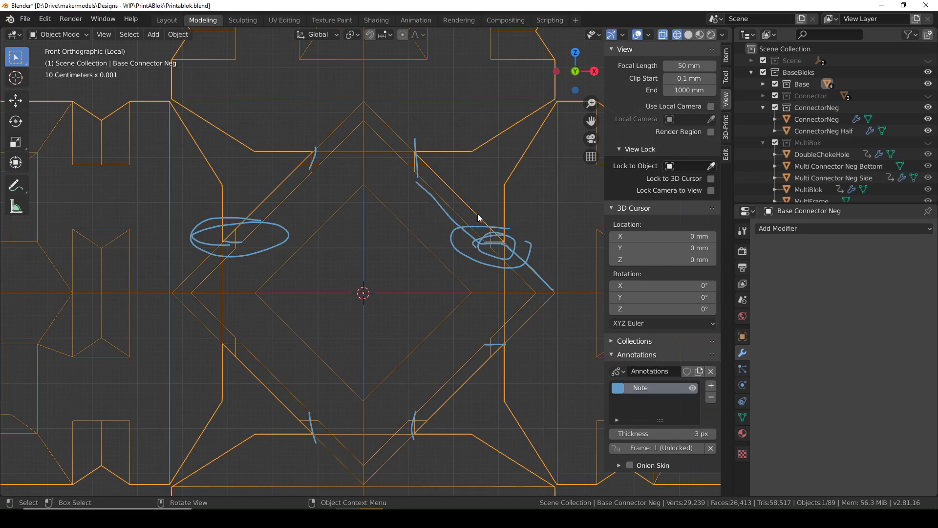